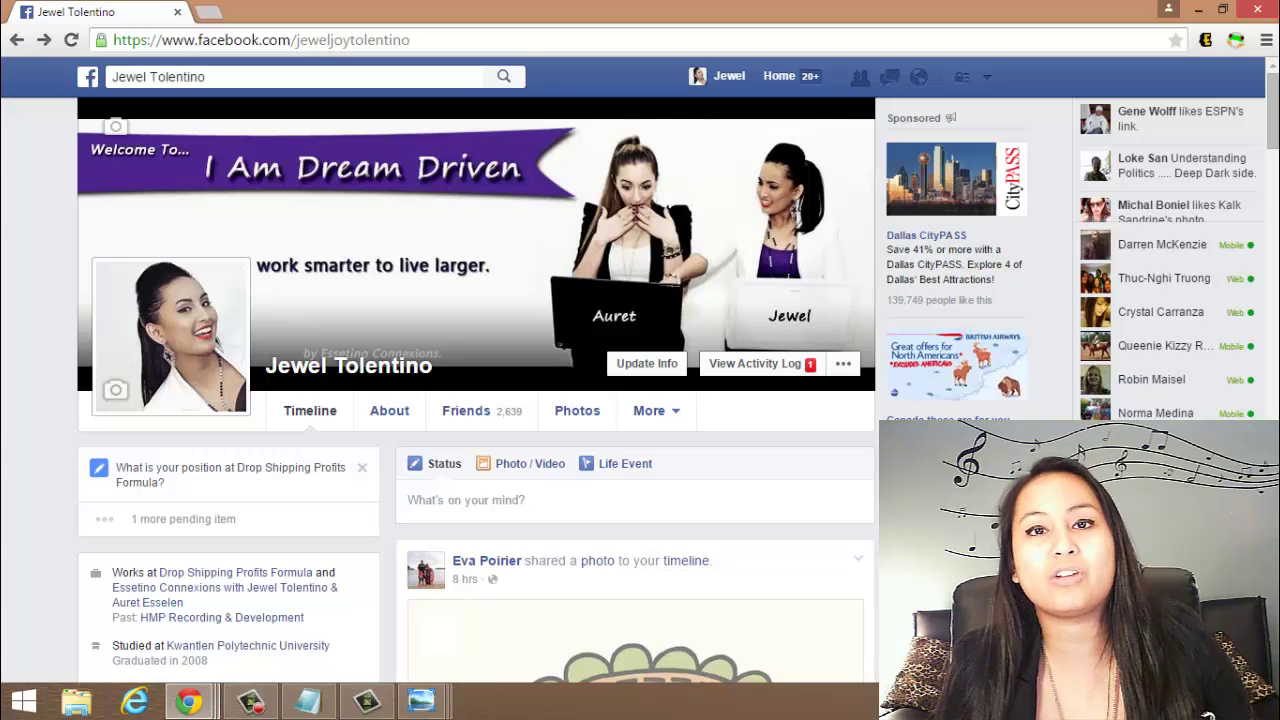
# Switch from the Facebook browser page to the empty untitled Camtasia Studio project.
pyautogui.click(362, 703)
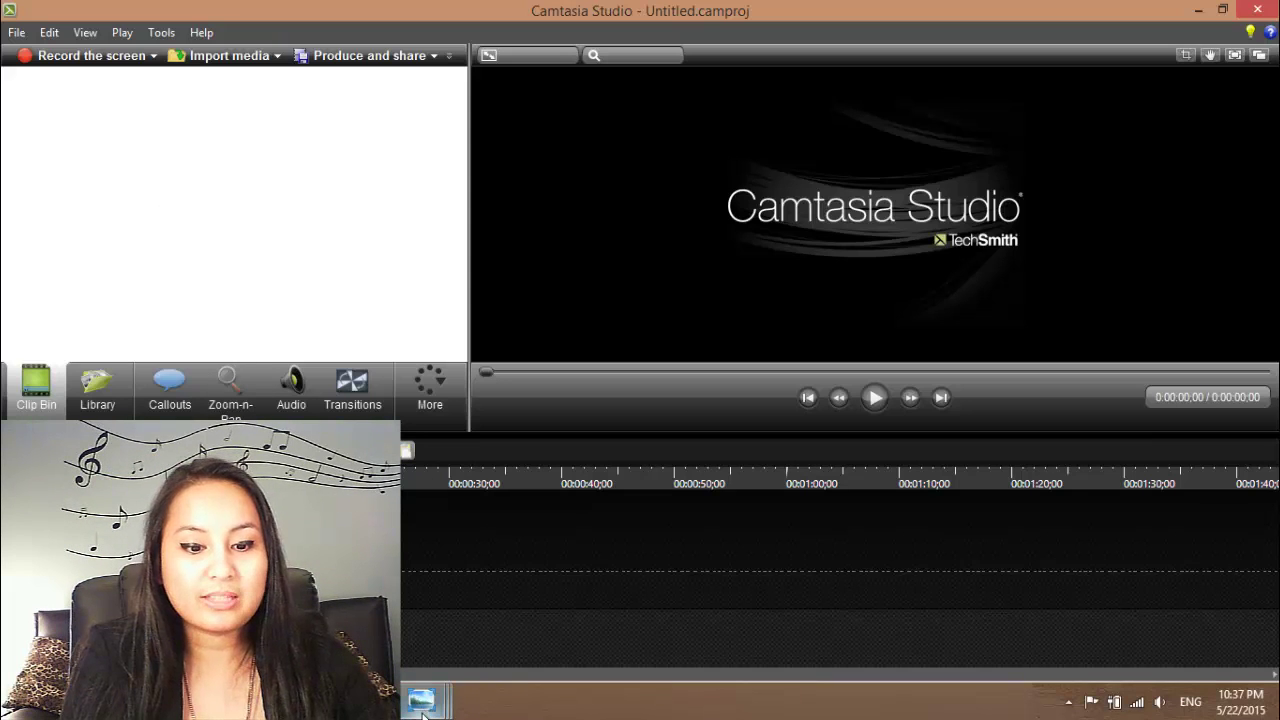
# Open the Camtasia Studio 1 screenshot and zoom in on the recorder's Webcam on and Audio on settings.
pyautogui.moveTo(366, 701)
pyautogui.click(240, 605)
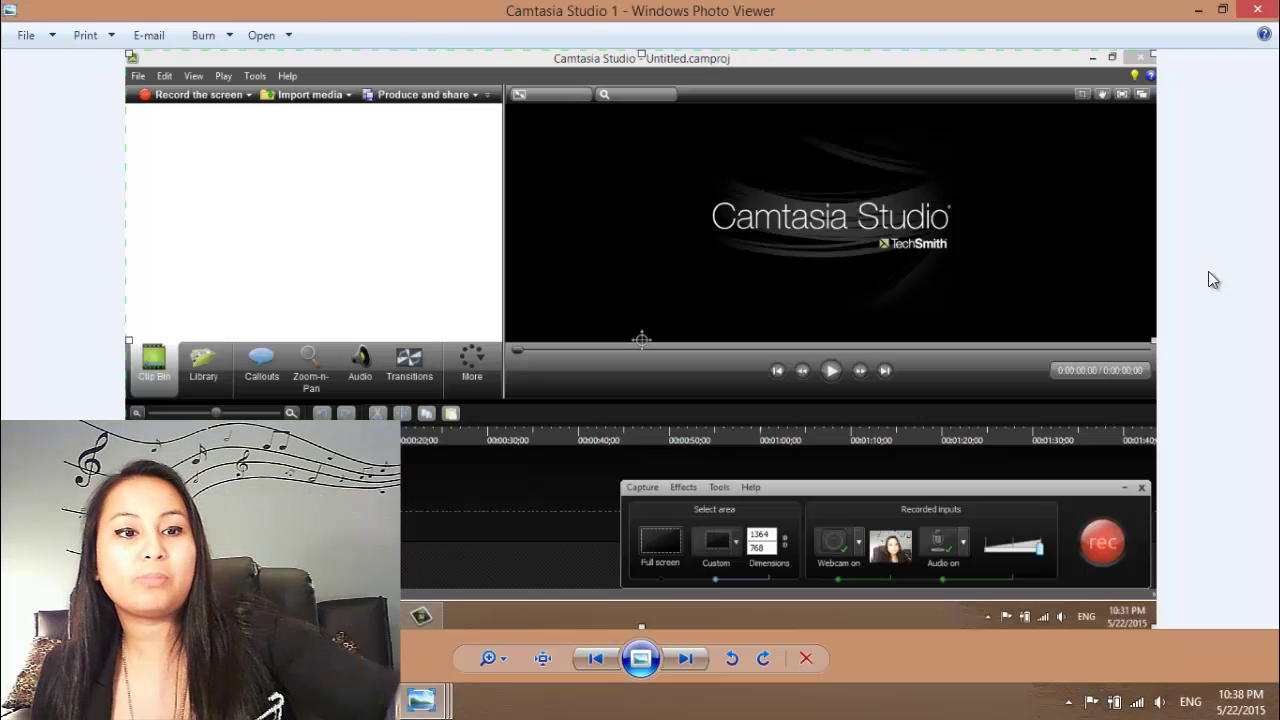
pyautogui.click(505, 660)
pyautogui.moveTo(505, 648); pyautogui.dragTo(502, 633)
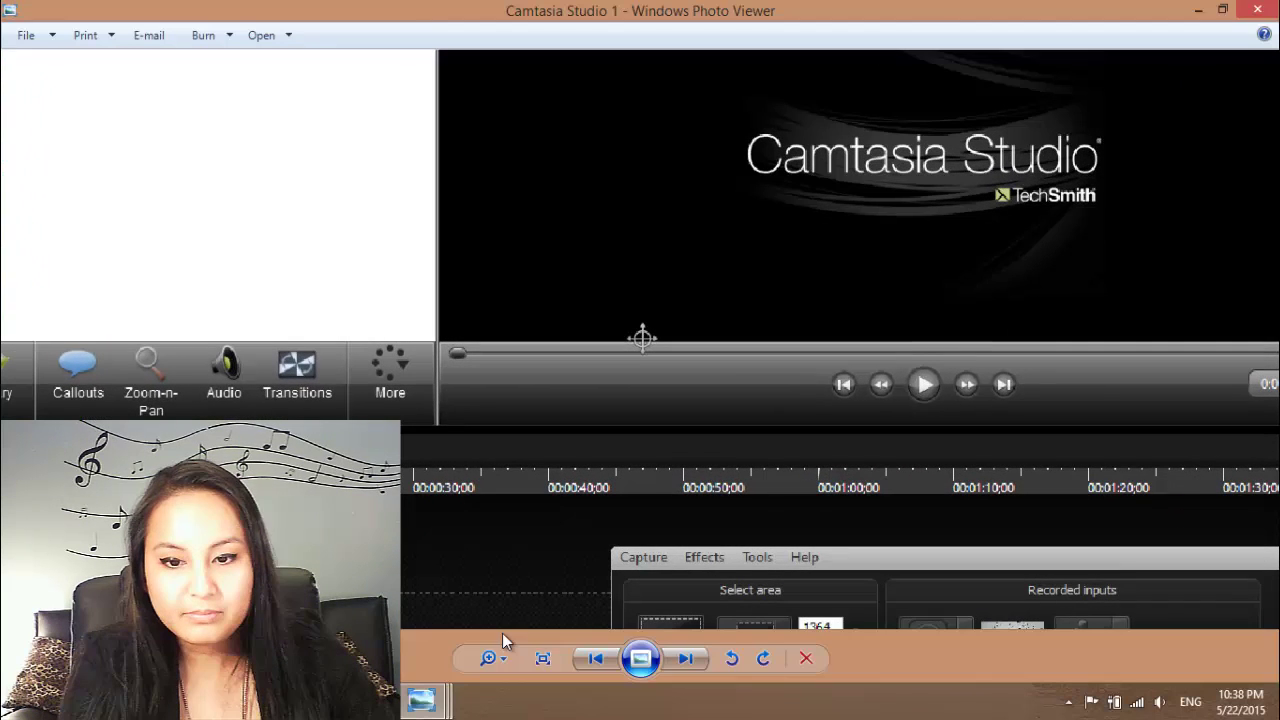
pyautogui.moveTo(710, 514)
pyautogui.mouseDown()
pyautogui.moveTo(680, 434)
pyautogui.moveTo(412, 338)
pyautogui.mouseUp()
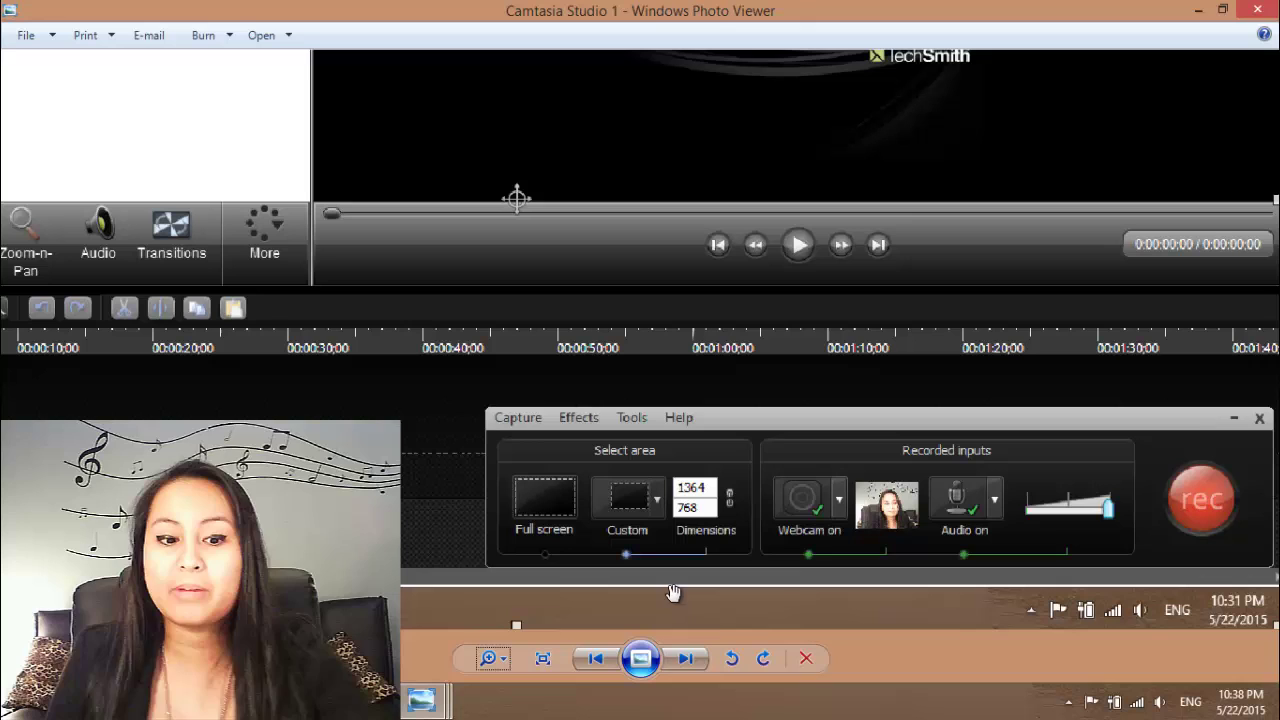
# Show the Camtasia Studio 2 screenshot with USB Camera checked as the webcam.
pyautogui.click(424, 701)
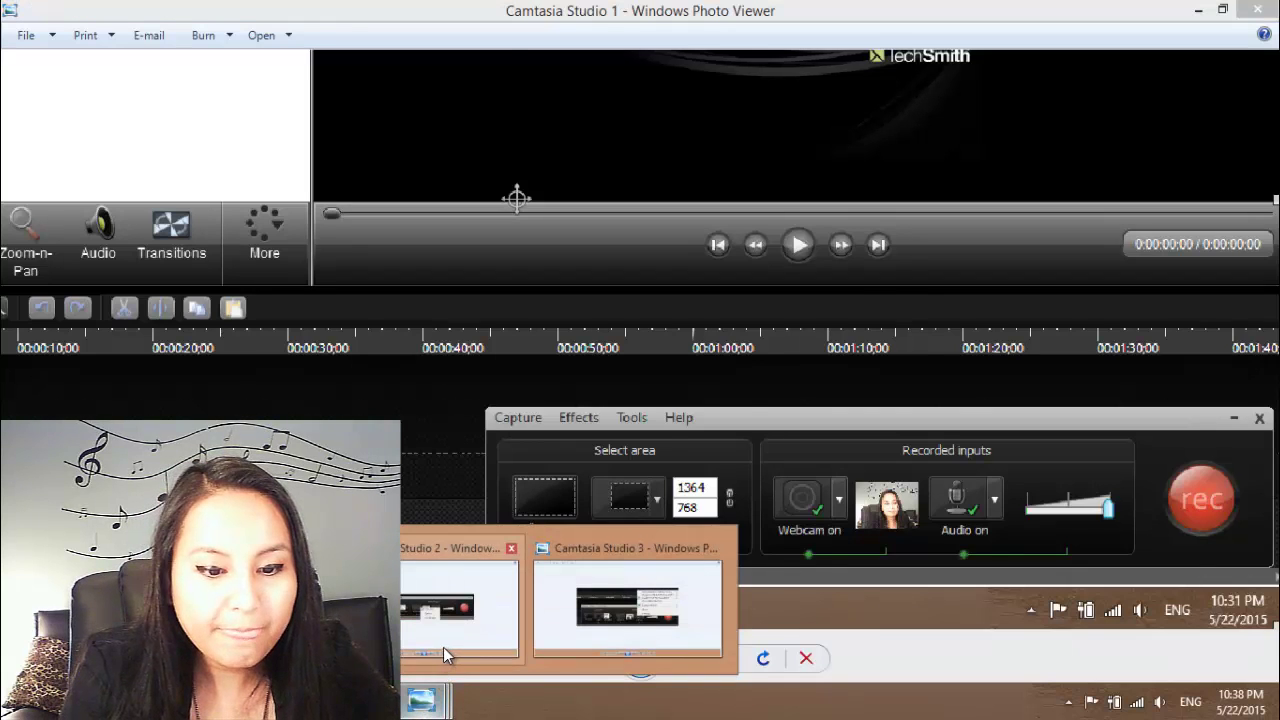
pyautogui.click(443, 647)
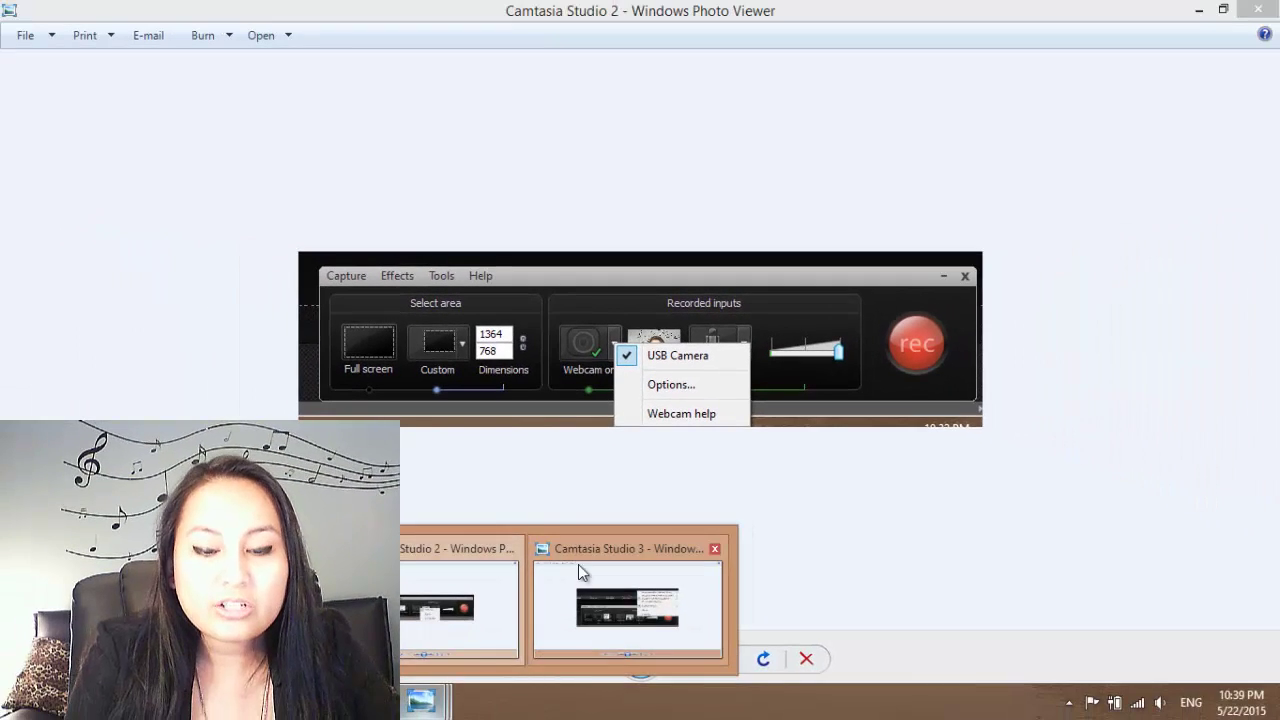
# Display the Camtasia Studio 3 screenshot with Yeti Stereo Microphone selected as audio input.
pyautogui.click(584, 552)
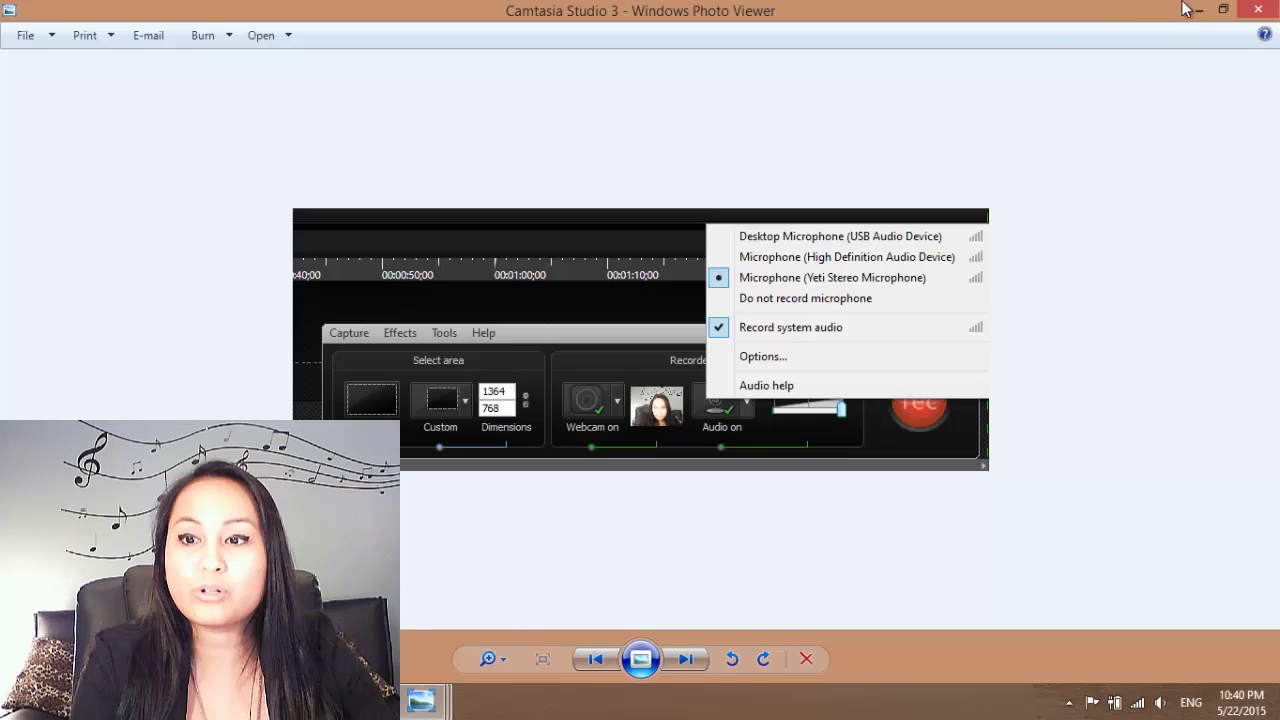
# Step back two screenshots to the first one, then minimize Photo Viewer to reveal Camtasia.
pyautogui.press('Left')
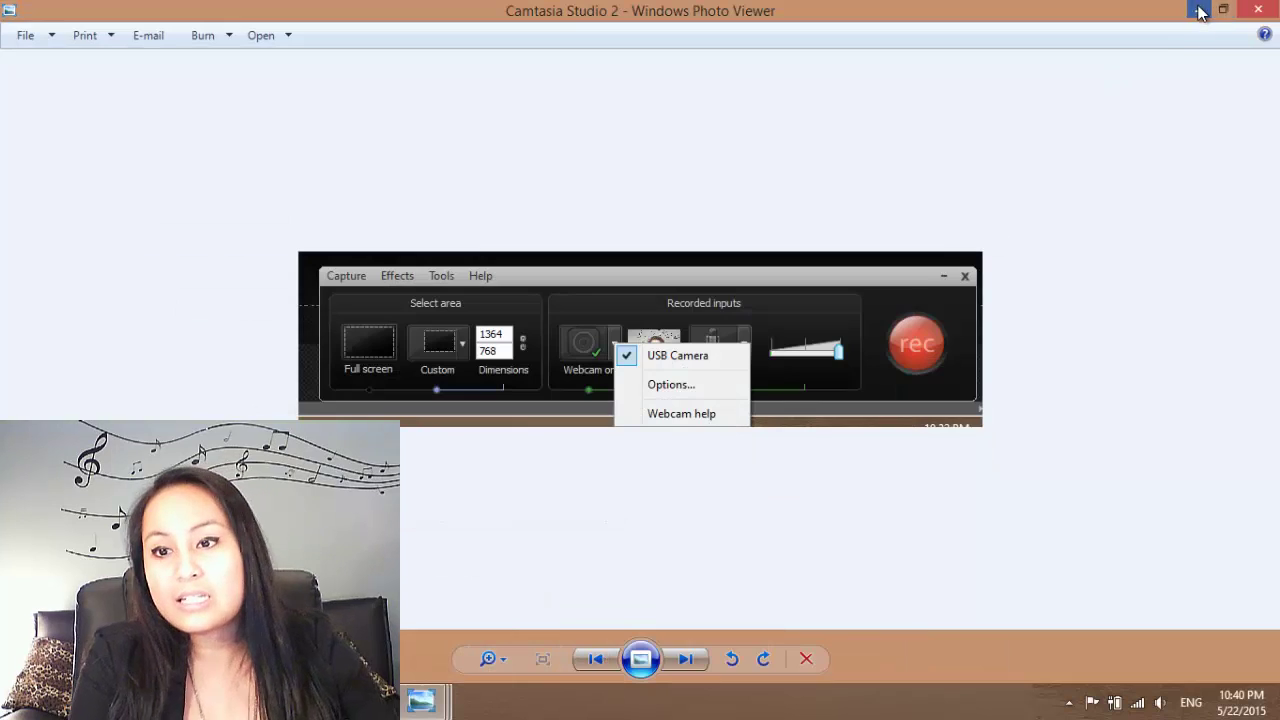
pyautogui.press('Left')
pyautogui.click(1195, 12)
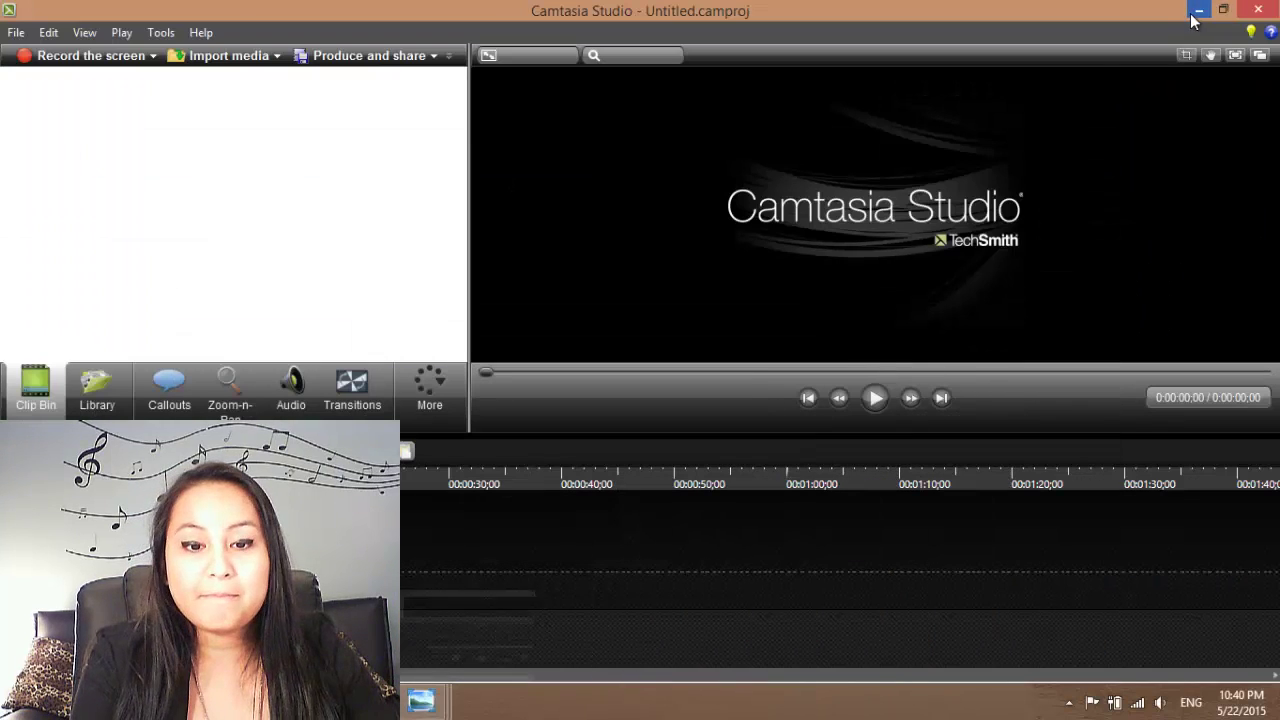